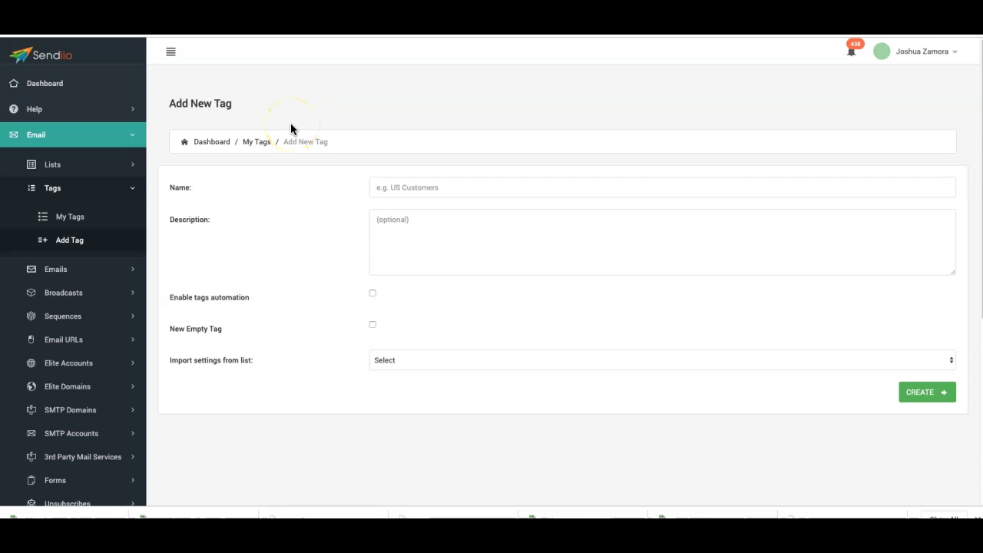
left_click(301, 117)
left_click(304, 107)
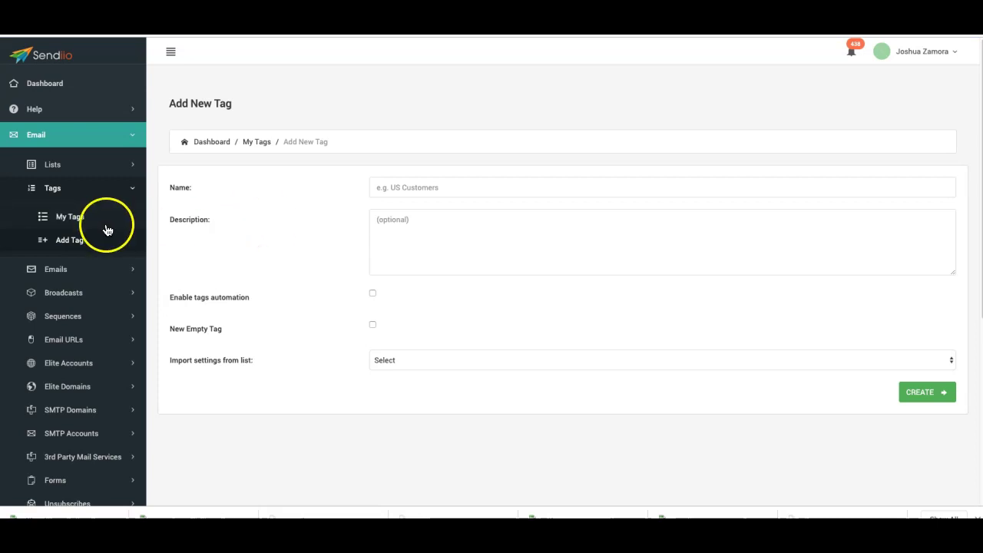
left_click(253, 239)
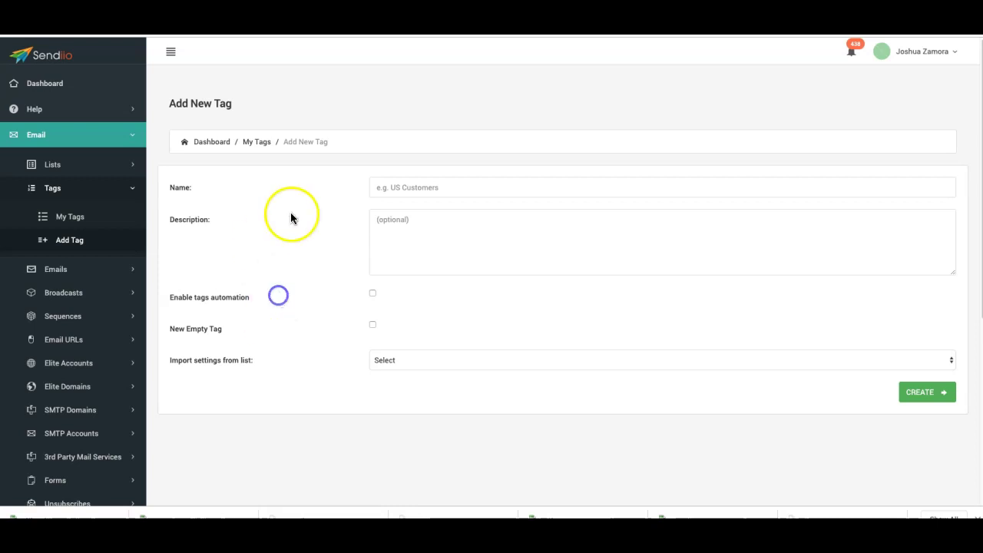
- Enter "Test Tag" as both the name and the description of the new tag
left_click(418, 186)
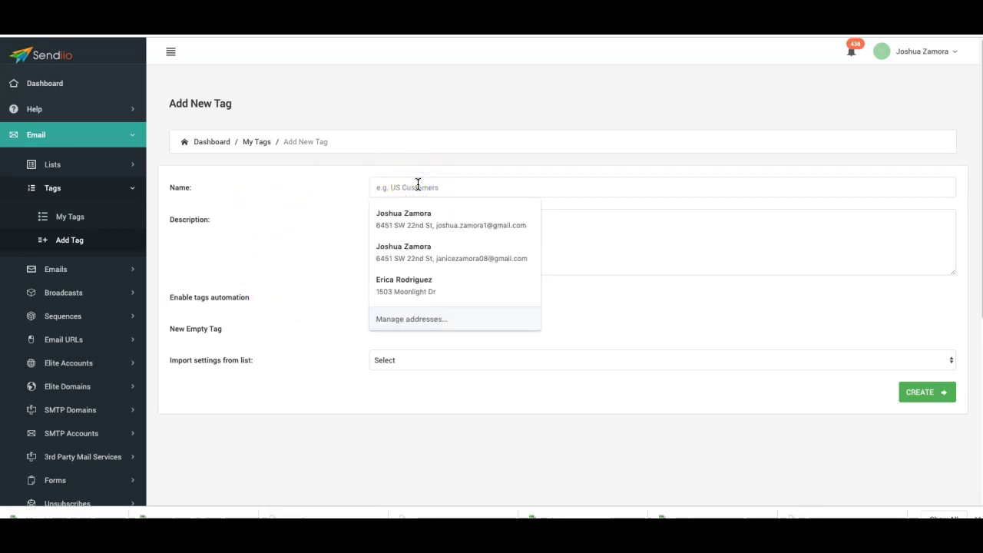
type("Test Tag")
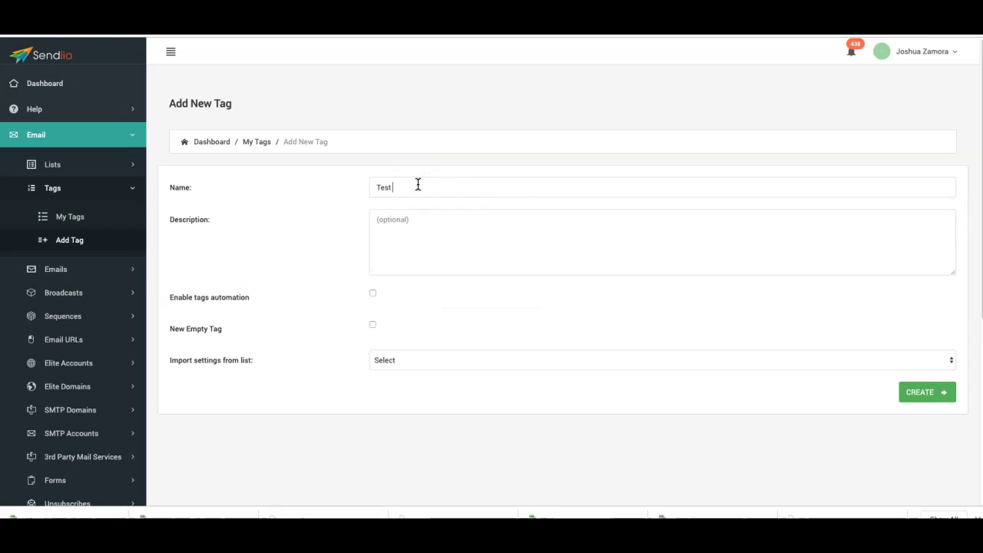
key("BackSpace")
key("BackSpace")
type("ag")
left_click(435, 224)
type("Test Tag")
- Enable tags automation and have new subscribers to this tag added to the "open video marketing" tag
left_click(373, 295)
scroll(296, 283, "down", 2)
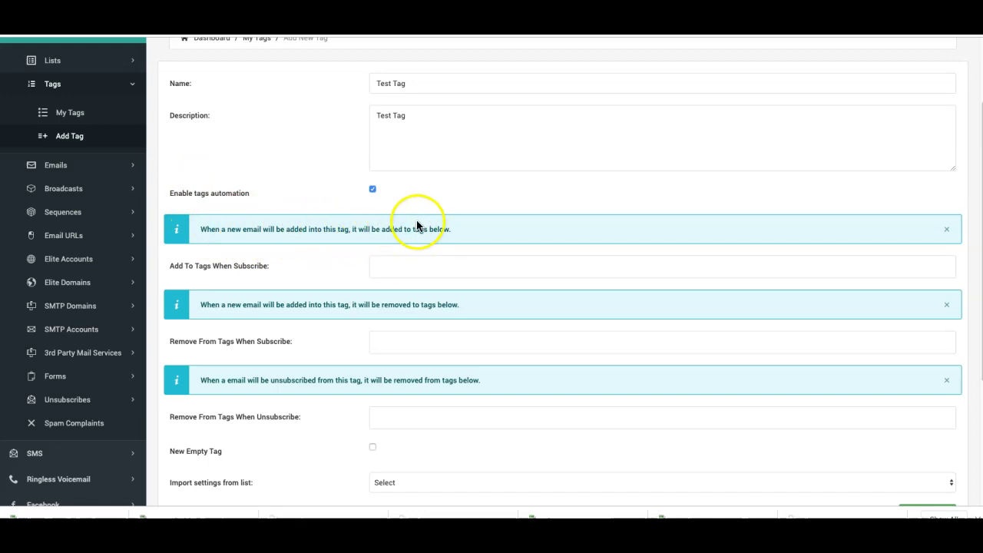
left_click(465, 267)
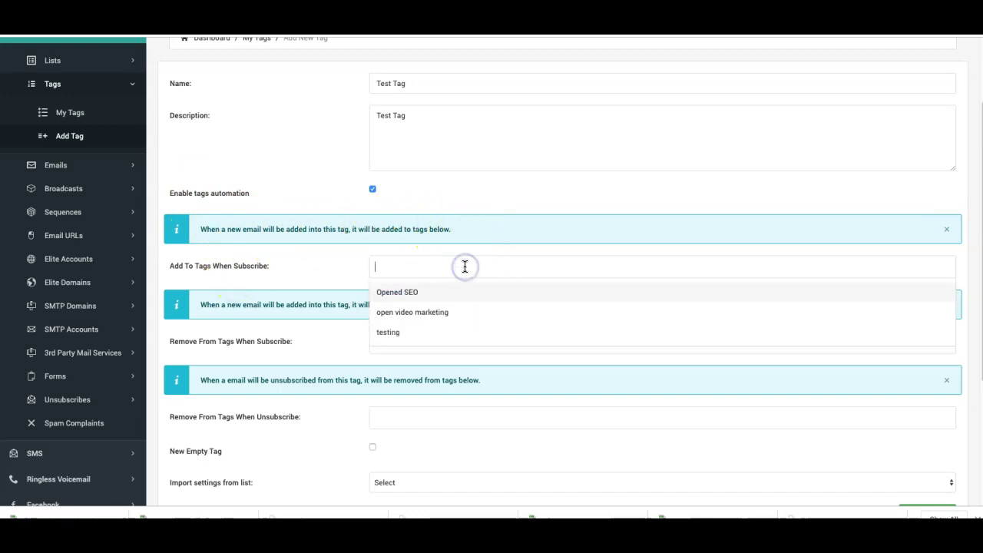
left_click(415, 312)
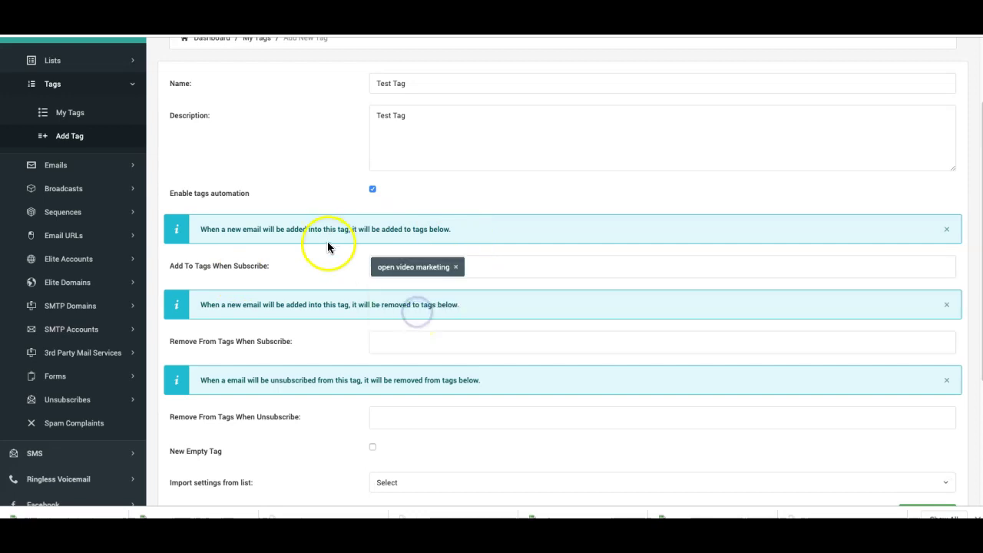
scroll(329, 238, "up", 1)
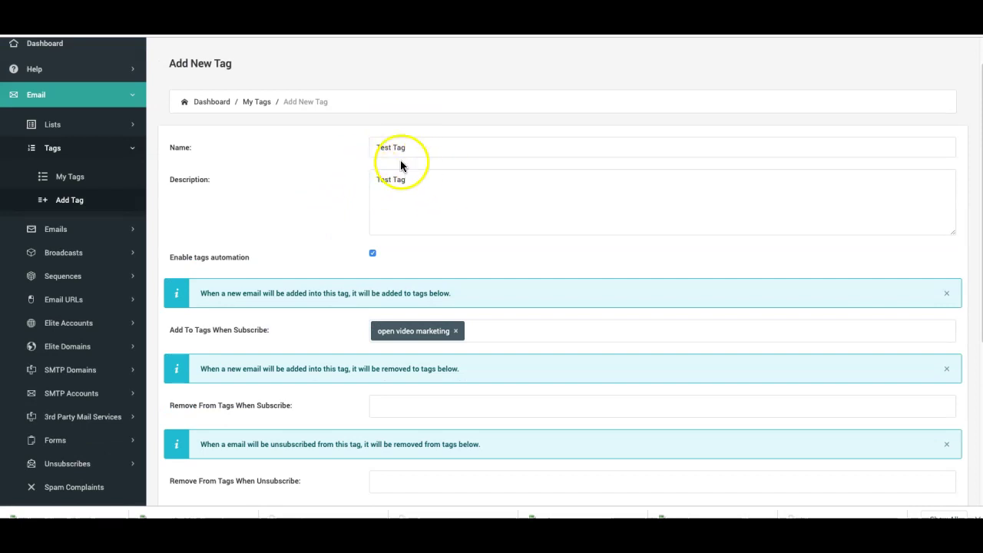
scroll(330, 169, "down", 1)
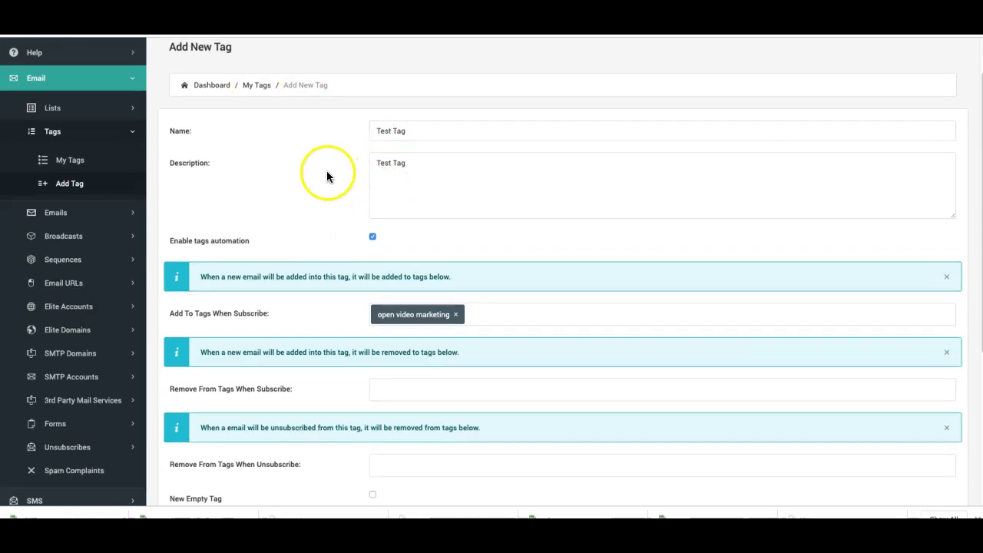
left_click(420, 314)
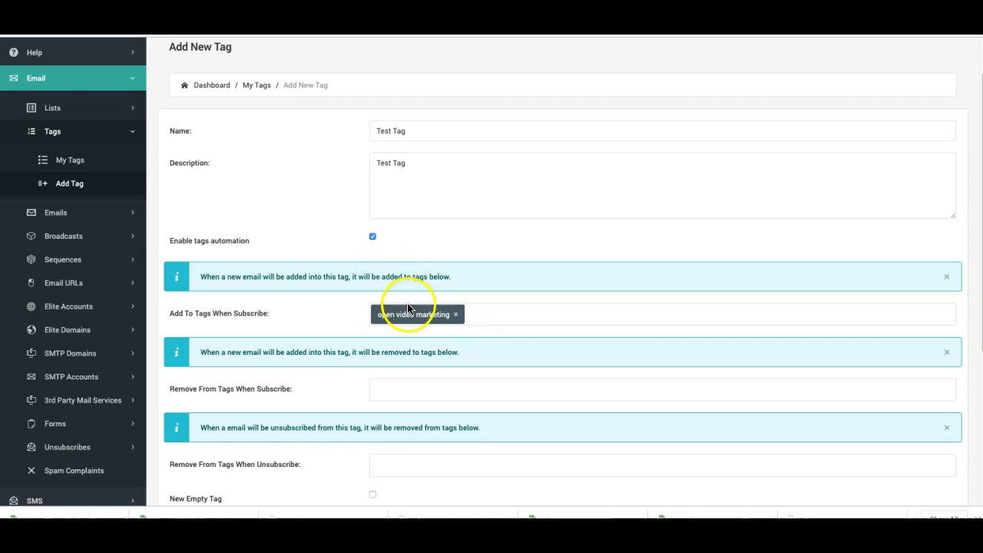
- Set the automation to remove contacts from the "Opened SEO" tag when they subscribe to this tag
scroll(408, 308, "down", 1)
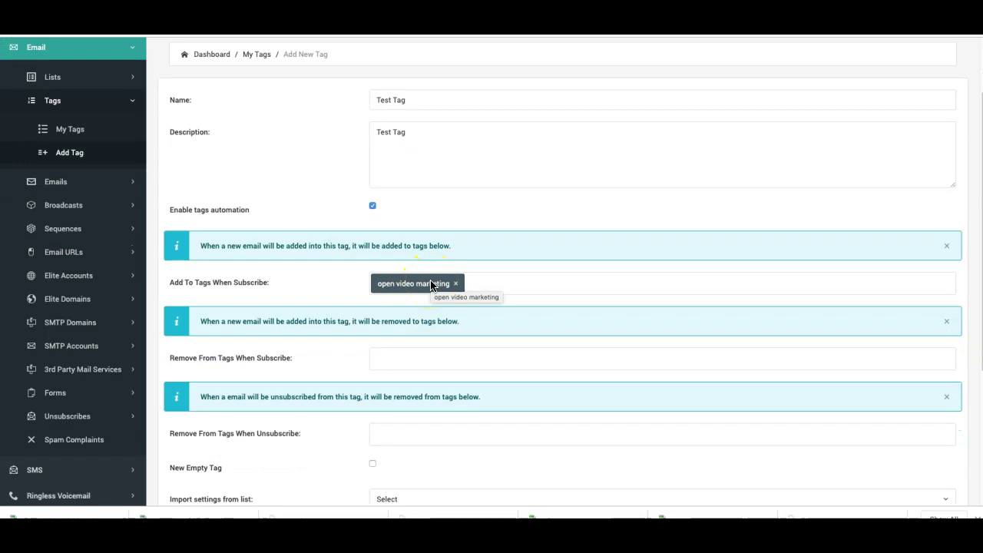
scroll(431, 285, "down", 1)
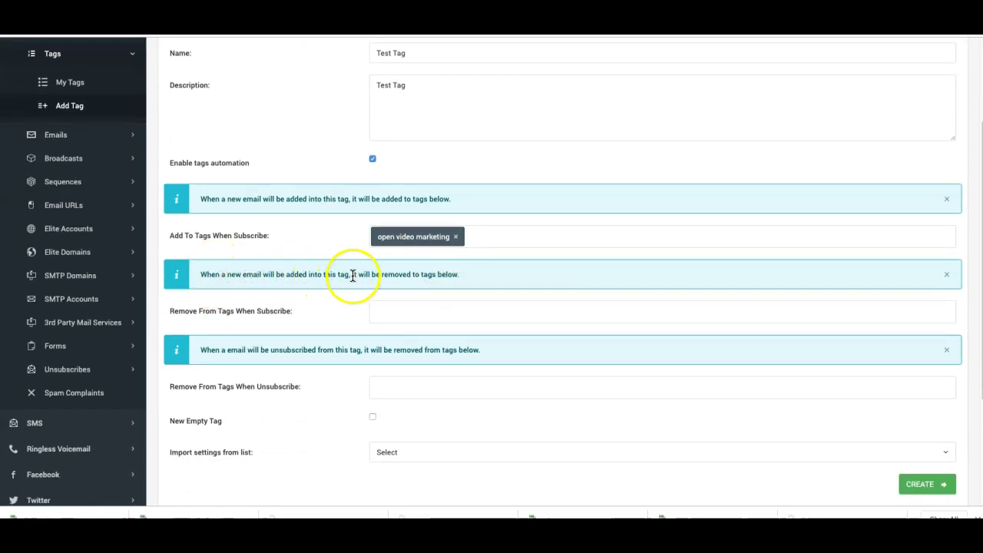
left_click(446, 310)
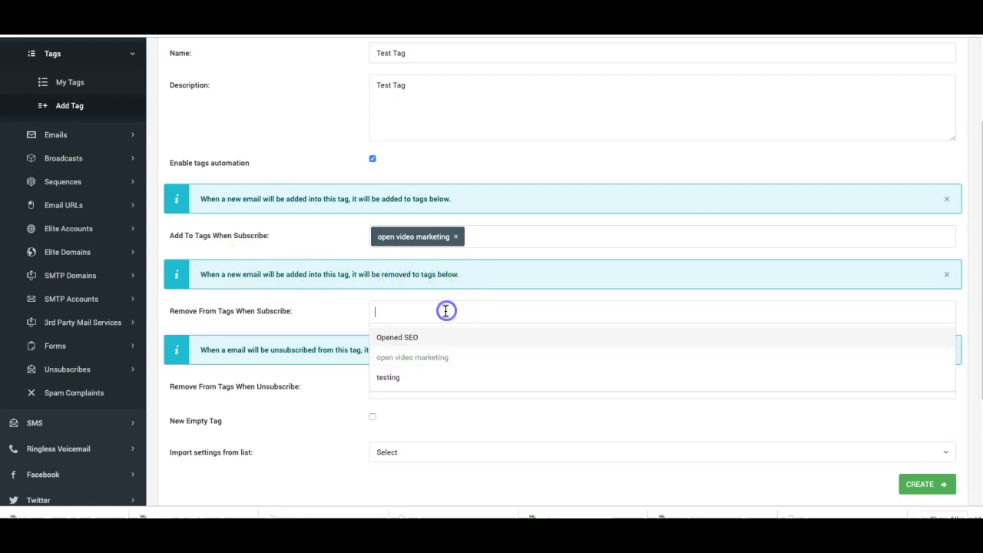
left_click(397, 336)
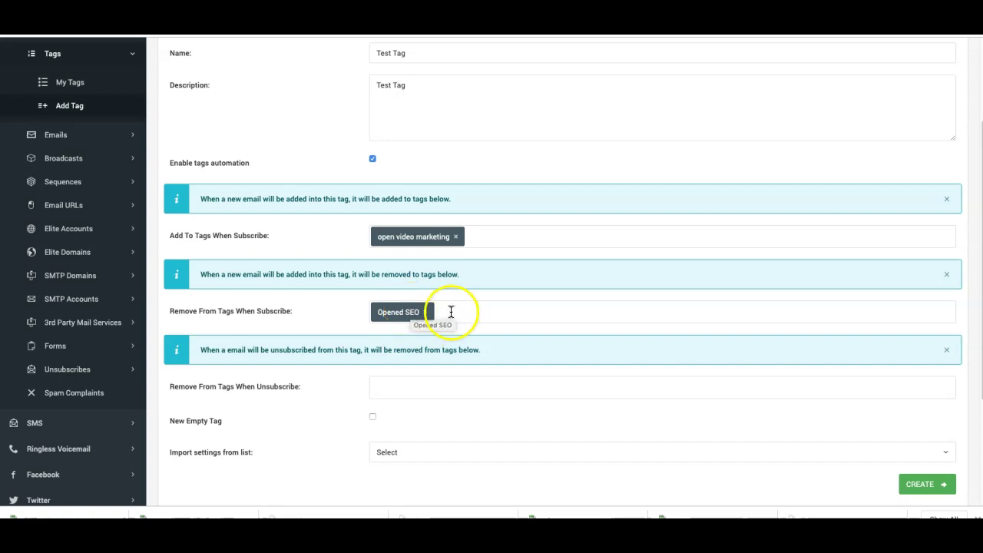
- Set the automation to remove contacts from the "testing" tag when they unsubscribe from this tag
scroll(377, 274, "up", 1)
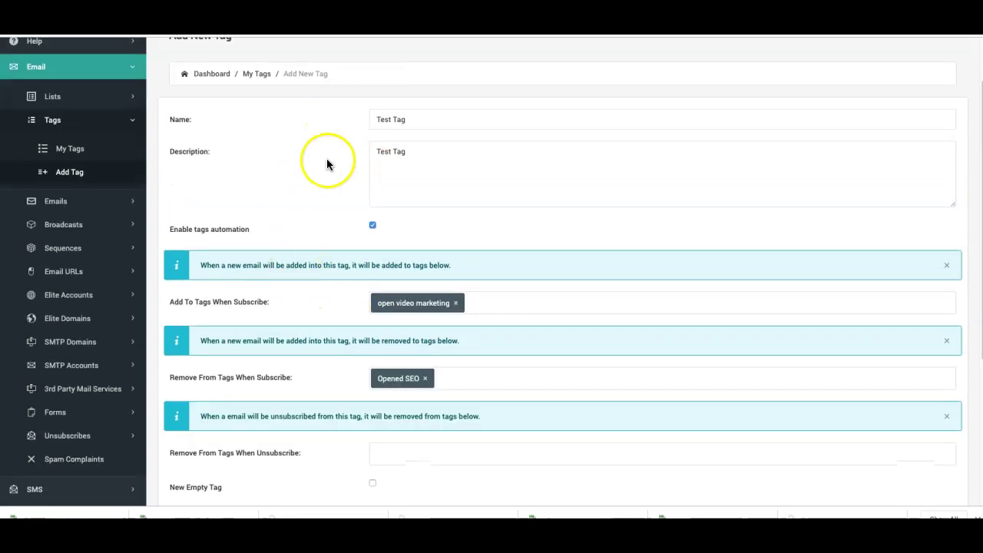
scroll(327, 164, "down", 1)
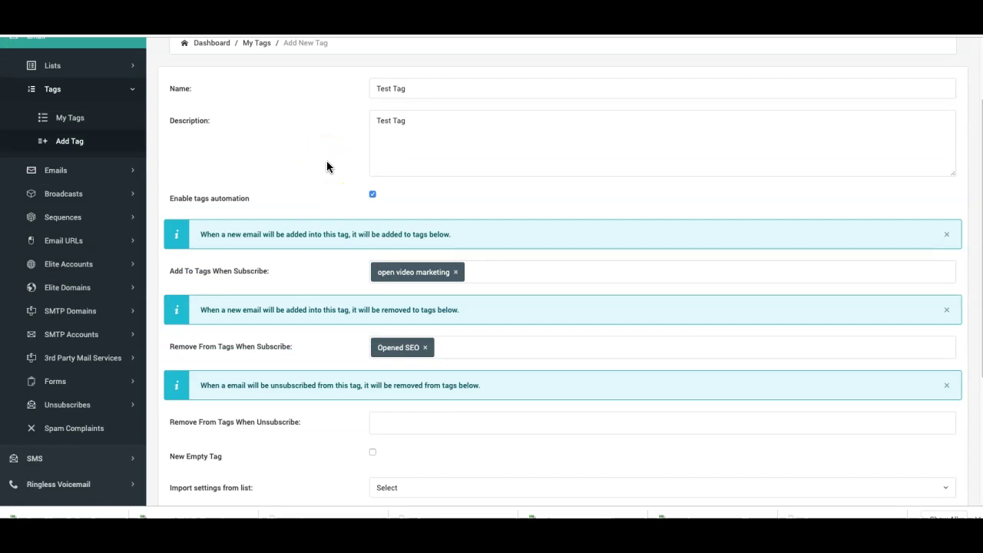
scroll(326, 165, "down", 1)
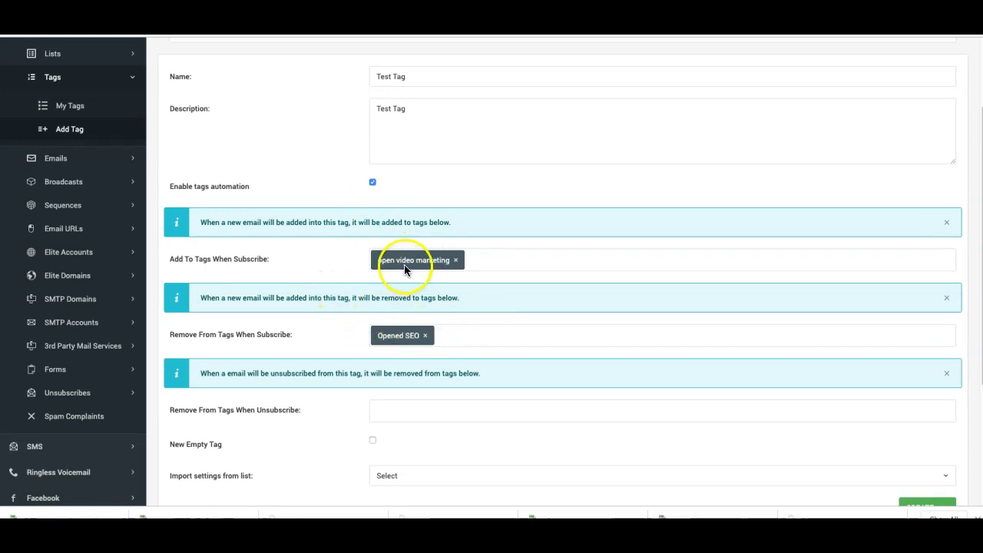
scroll(416, 193, "up", 2)
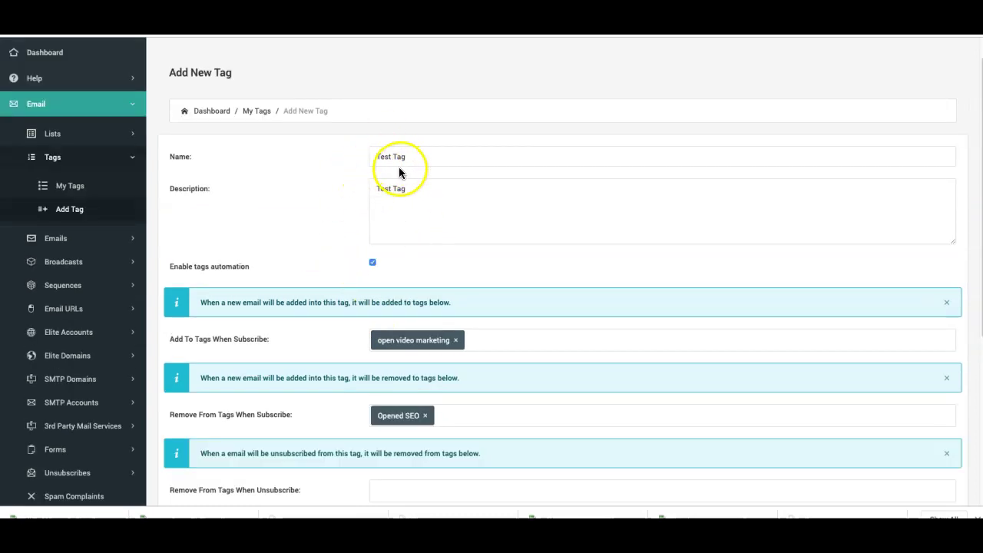
scroll(329, 186, "down", 1)
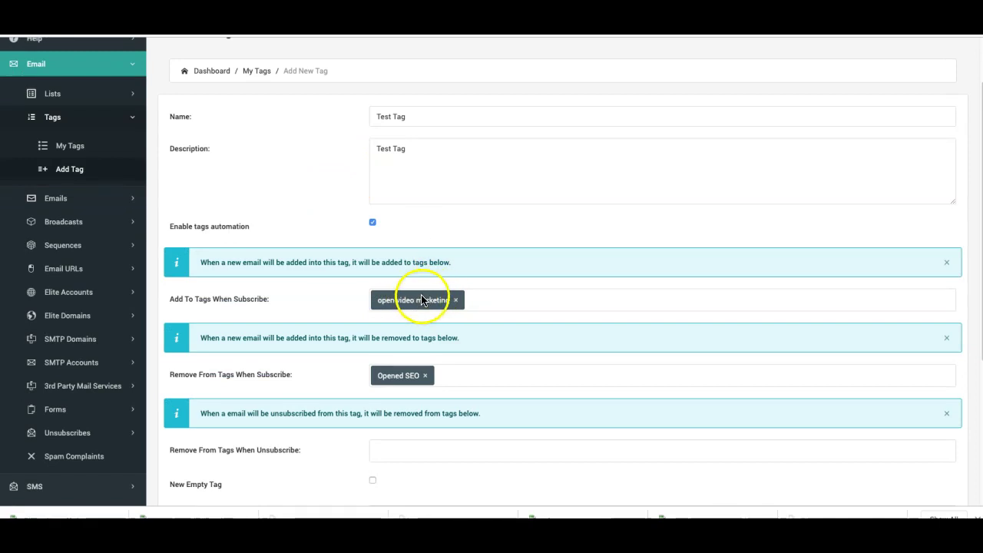
scroll(414, 298, "down", 1)
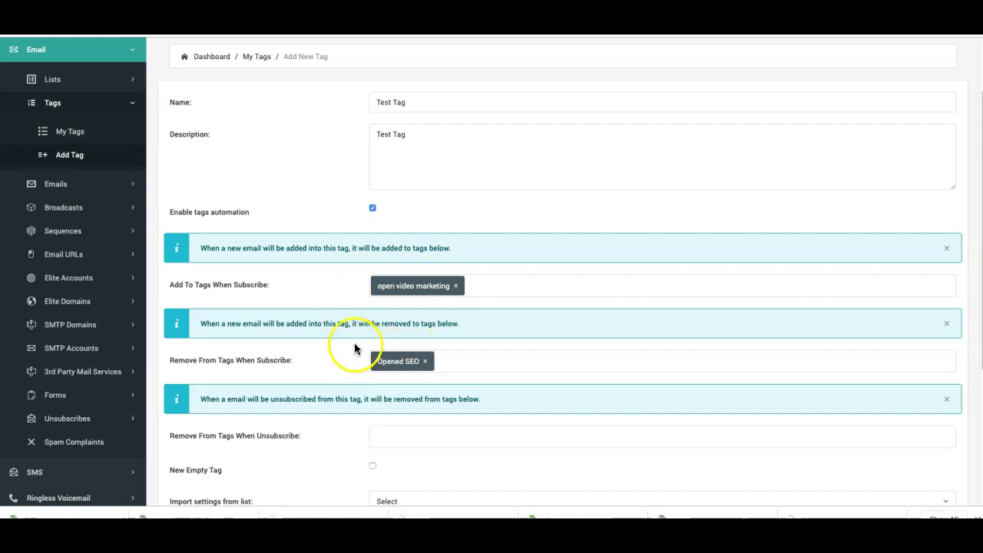
scroll(351, 343, "down", 1)
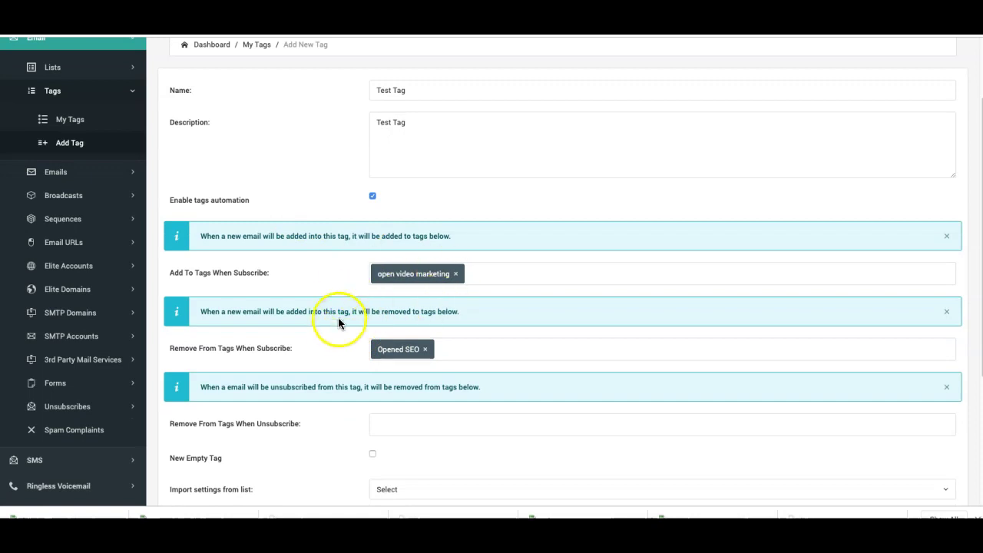
scroll(331, 323, "down", 1)
scroll(331, 327, "down", 1)
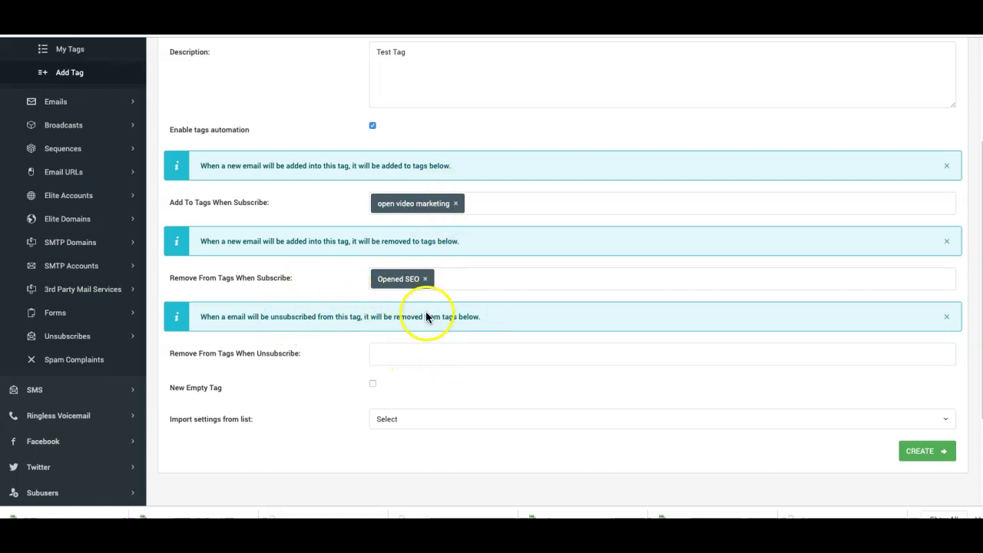
left_click(448, 355)
left_click(422, 417)
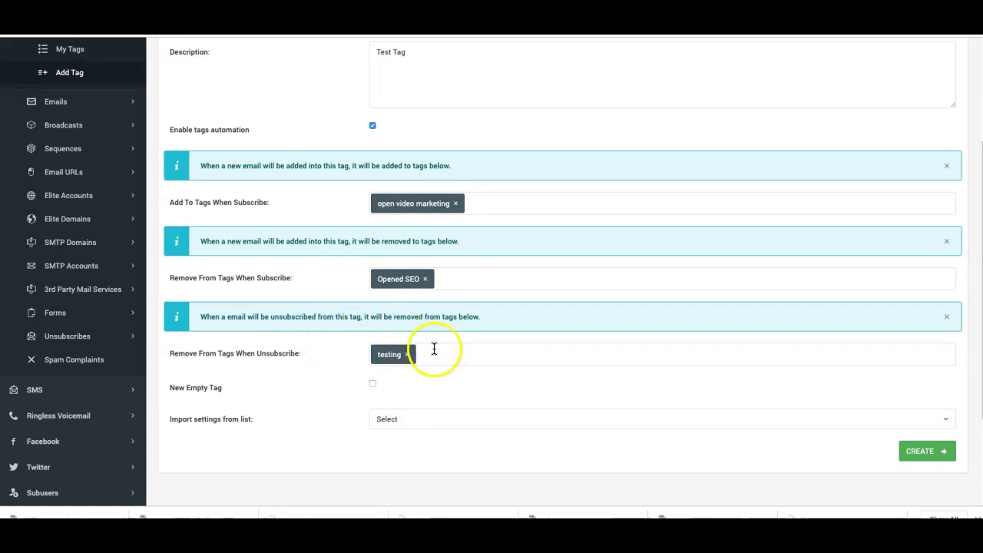
- Enable the New Empty Tag option for the new tag
scroll(354, 365, "down", 1)
left_click(372, 369)
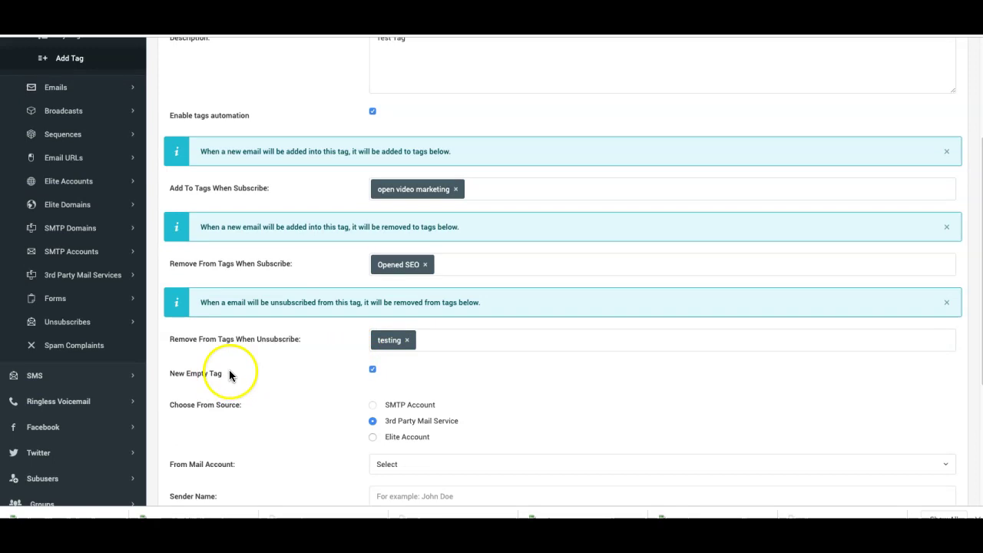
scroll(264, 366, "down", 1)
scroll(264, 367, "down", 1)
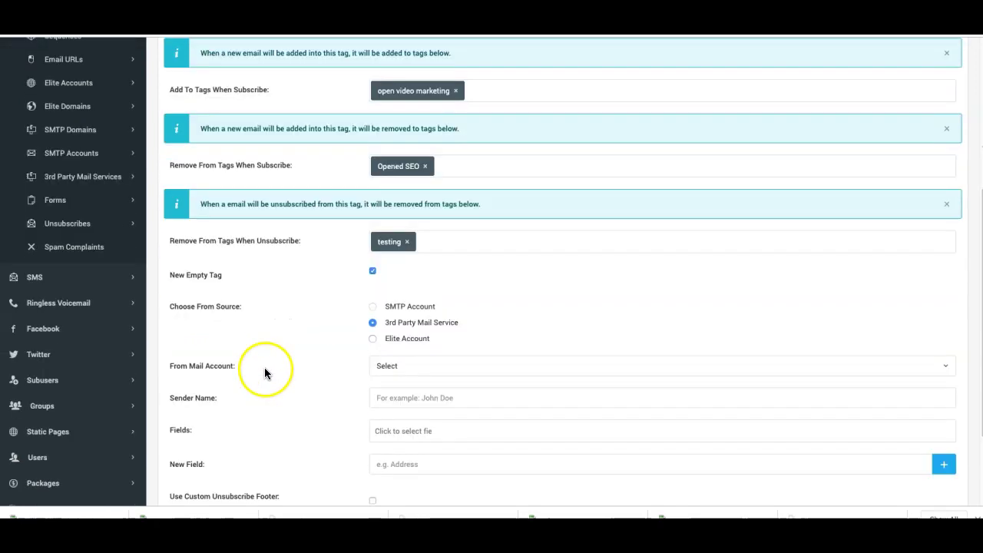
scroll(250, 264, "down", 1)
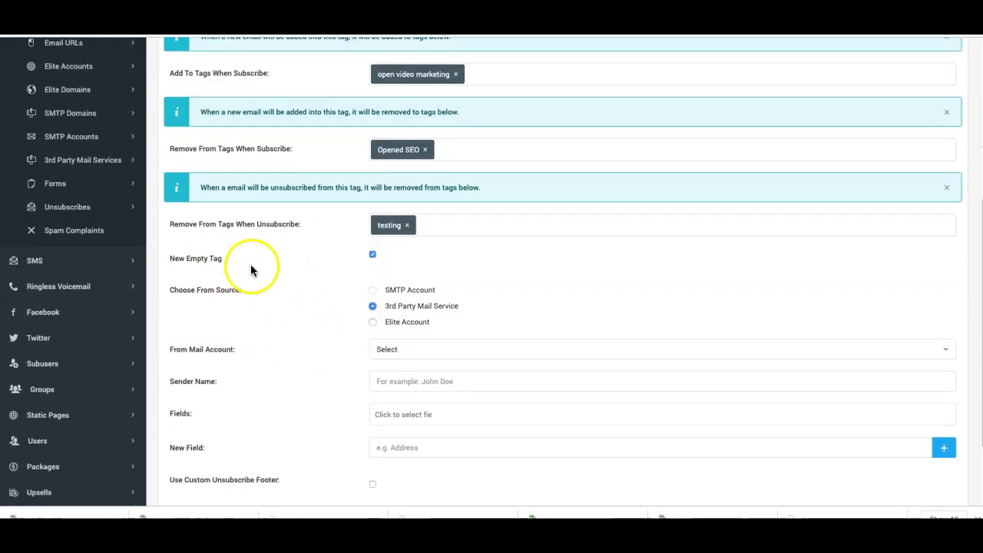
- Choose Elite Account as the from source and select the first listed elite account
left_click(372, 321)
left_click(425, 351)
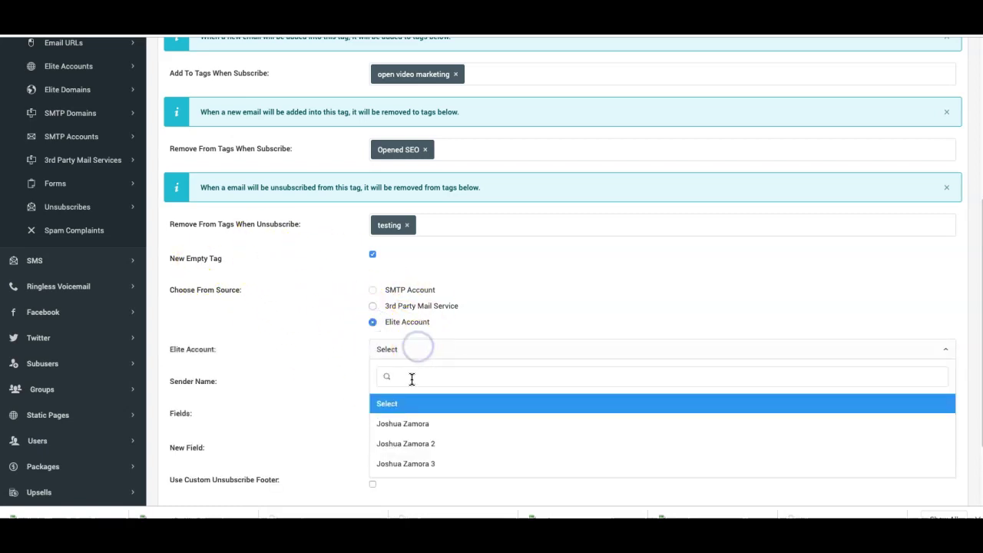
left_click(415, 427)
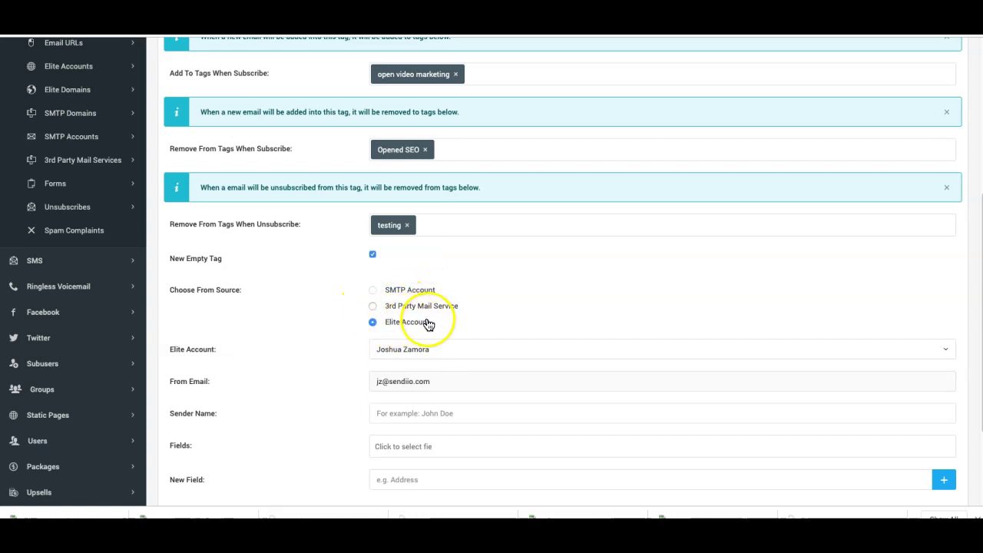
- Review the new tag's name, automation rules, empty-tag option and sender settings across the whole form
scroll(347, 319, "up", 1)
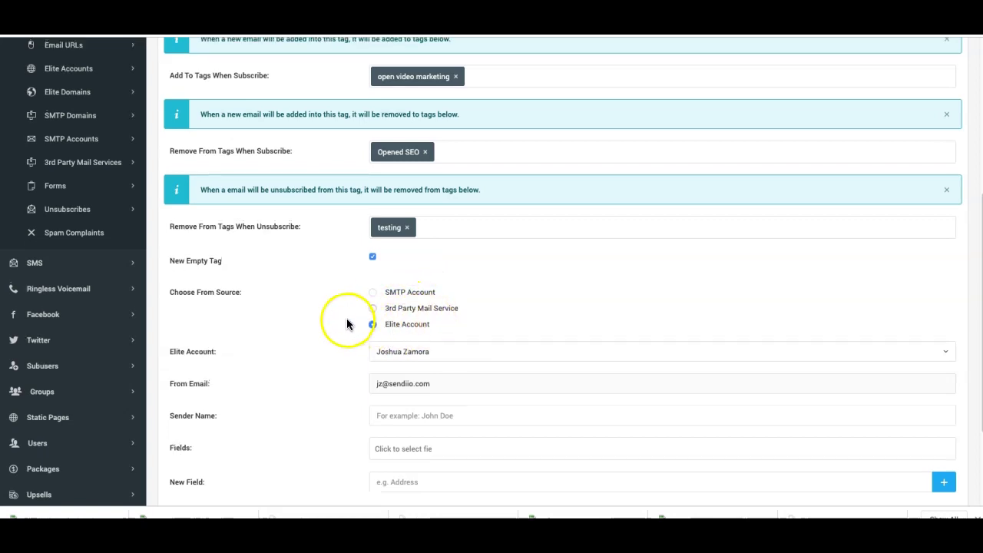
scroll(345, 325, "up", 2)
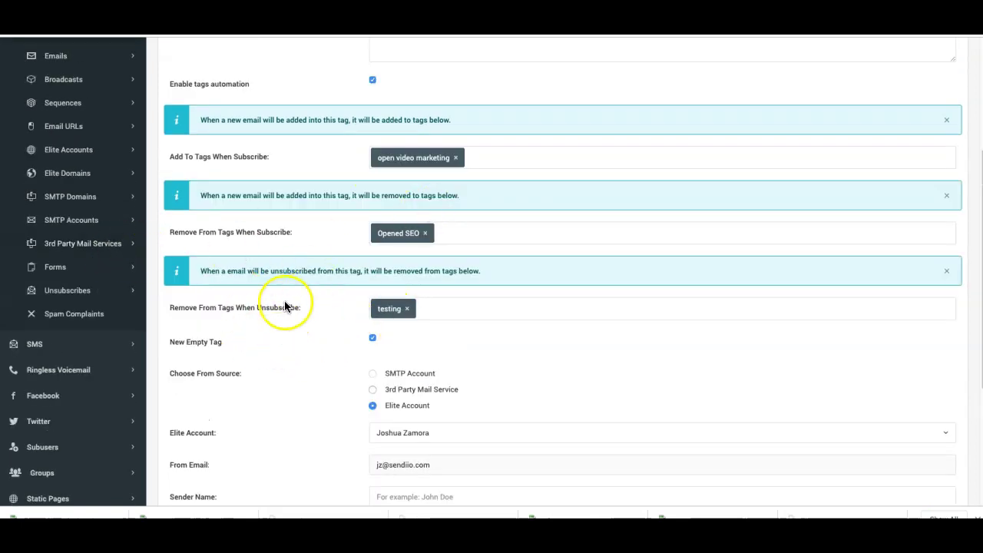
scroll(285, 292, "up", 3)
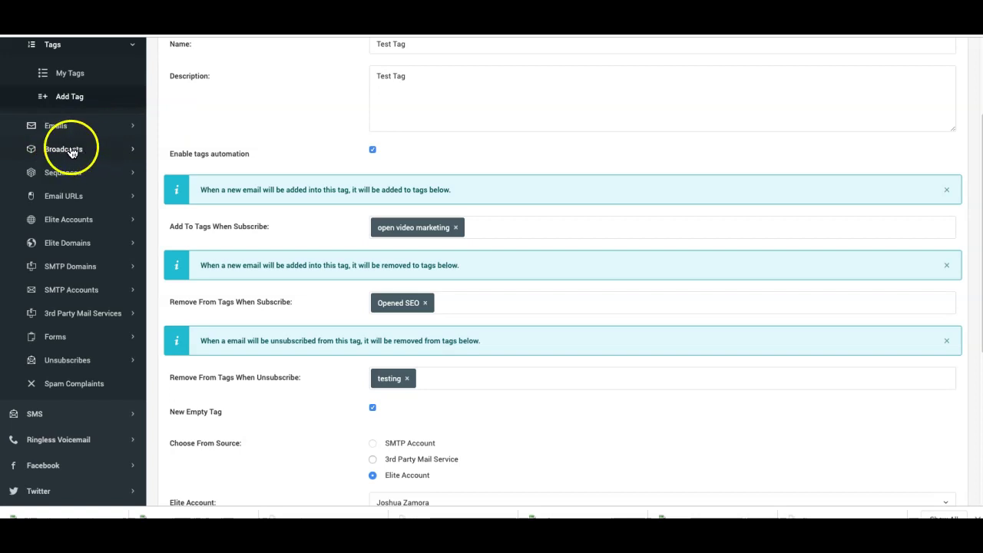
scroll(261, 218, "down", 4)
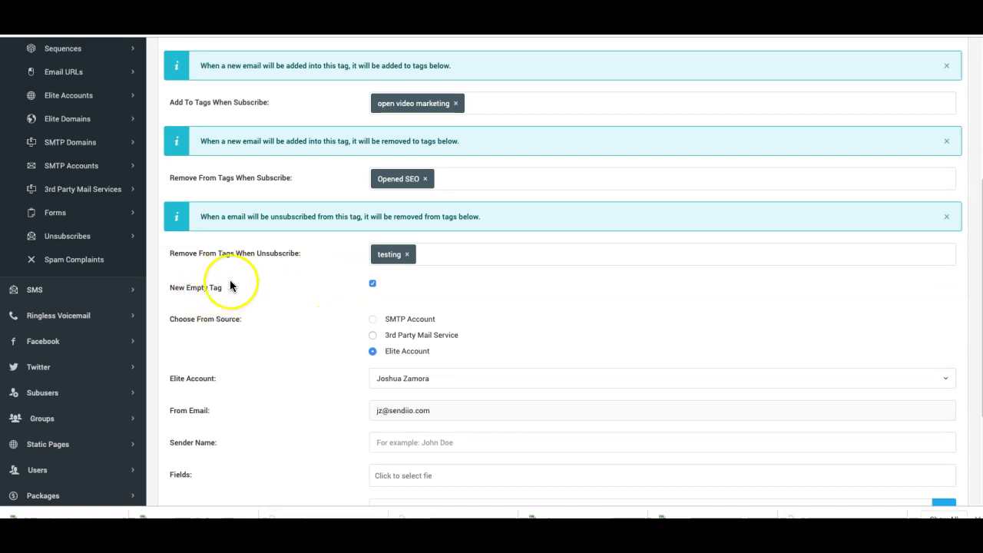
scroll(234, 285, "up", 6)
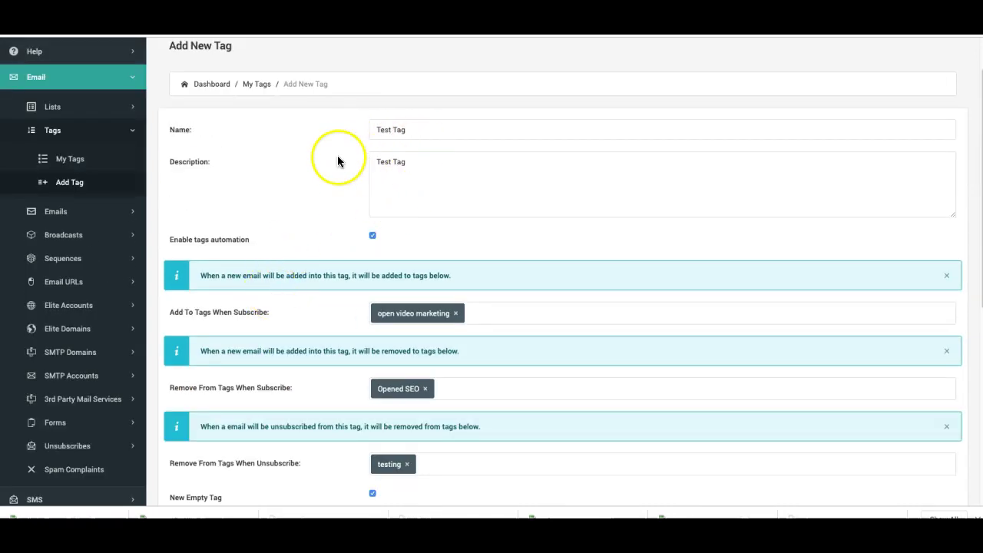
scroll(282, 215, "down", 7)
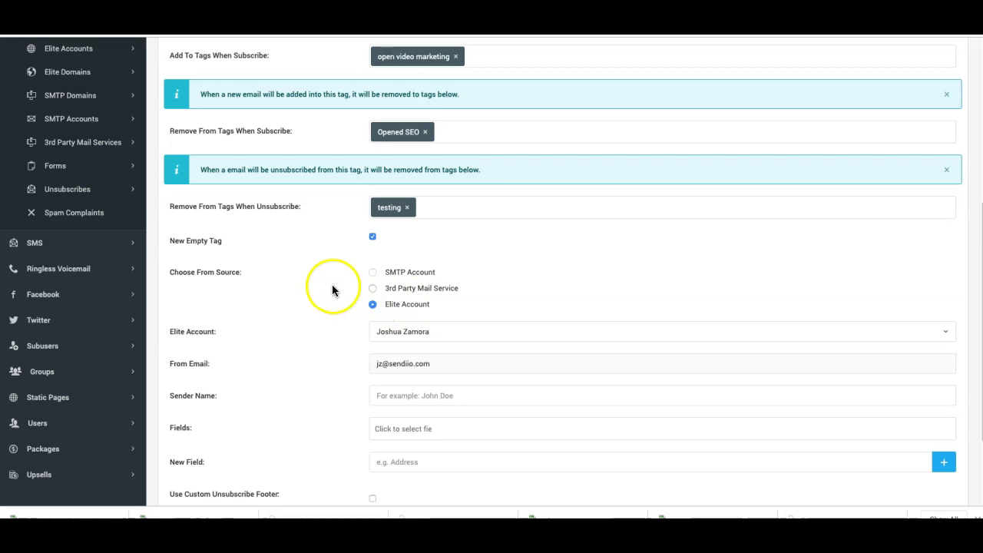
scroll(332, 288, "down", 2)
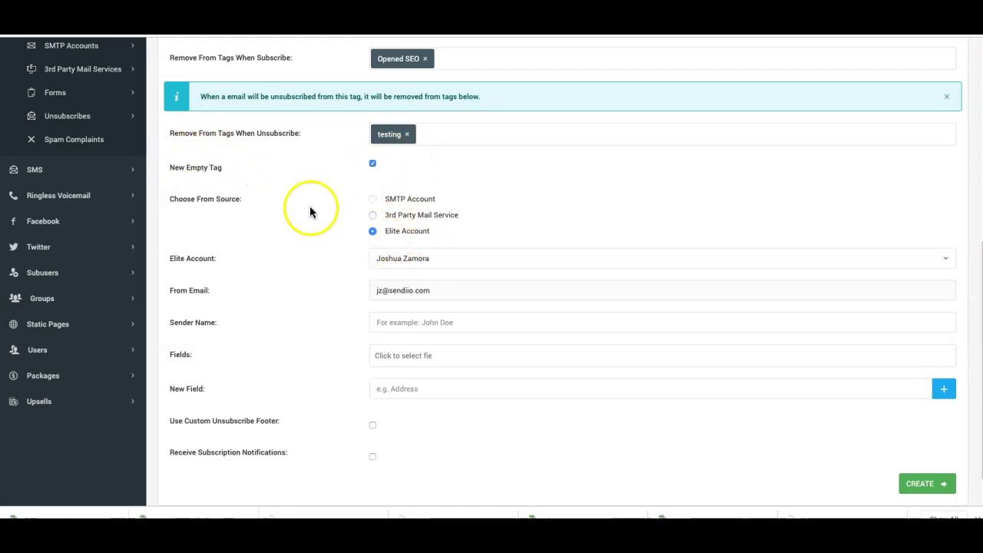
- Fill in the sender's name for the new tag using the saved full-name suggestion
scroll(311, 212, "down", 1)
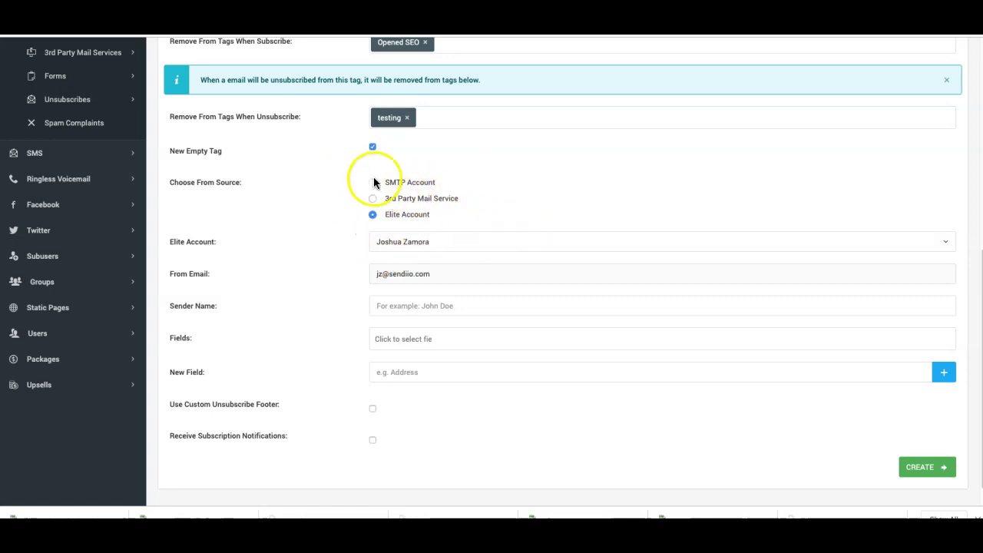
scroll(348, 251, "down", 1)
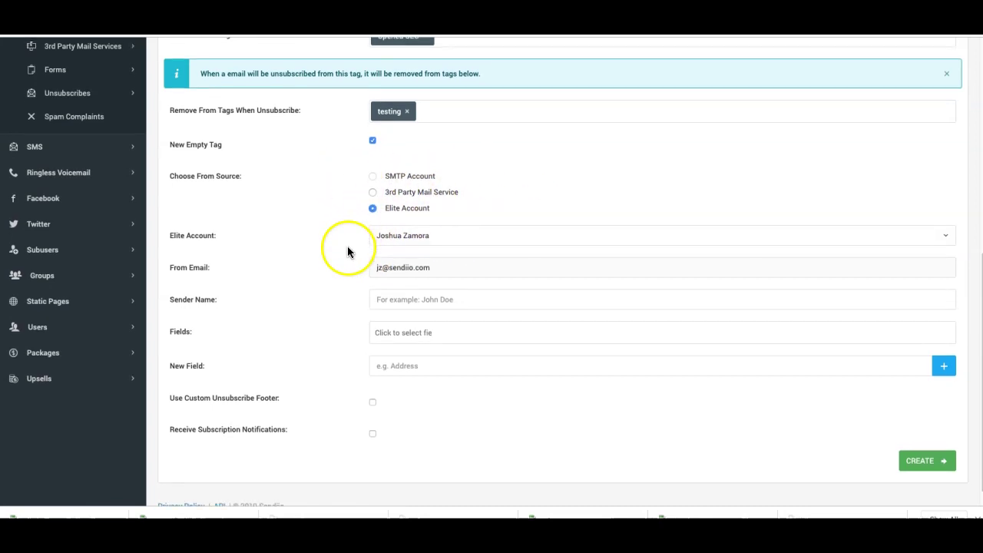
left_click(420, 295)
left_click(407, 323)
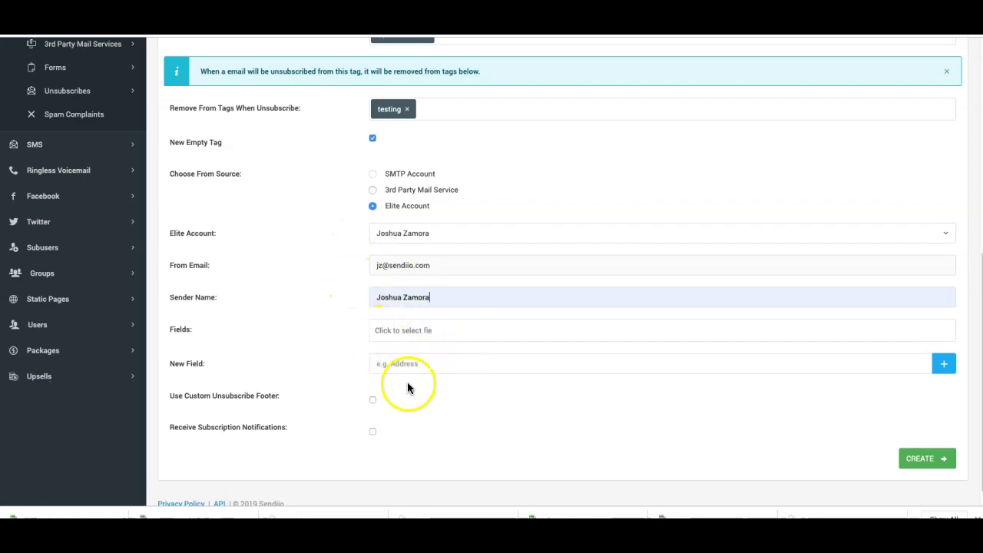
- Enable the custom unsubscribe footer, choose Main Unsub as the footer, and create the tag
left_click(372, 400)
left_click(398, 421)
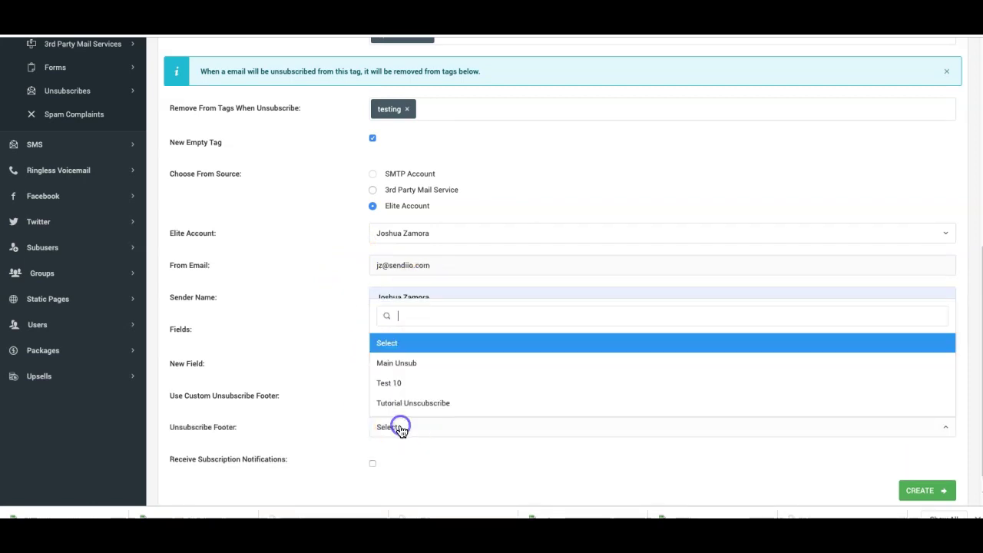
left_click(401, 364)
scroll(344, 359, "down", 1)
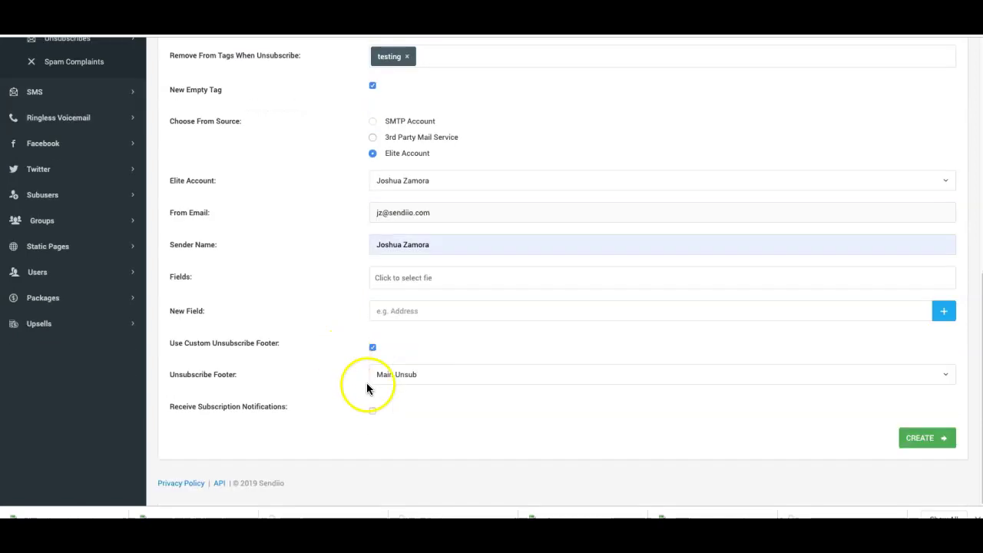
left_click(921, 441)
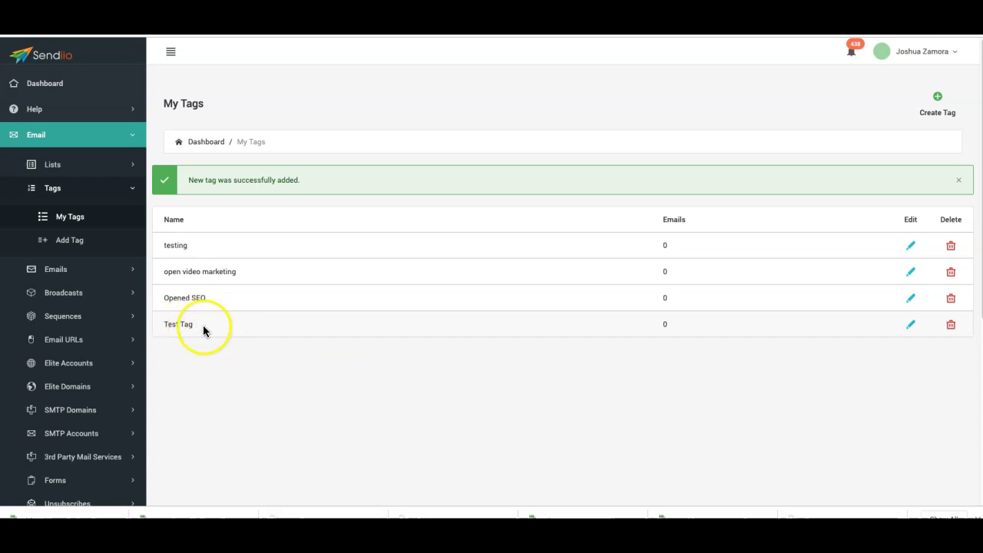
scroll(208, 332, "down", 2)
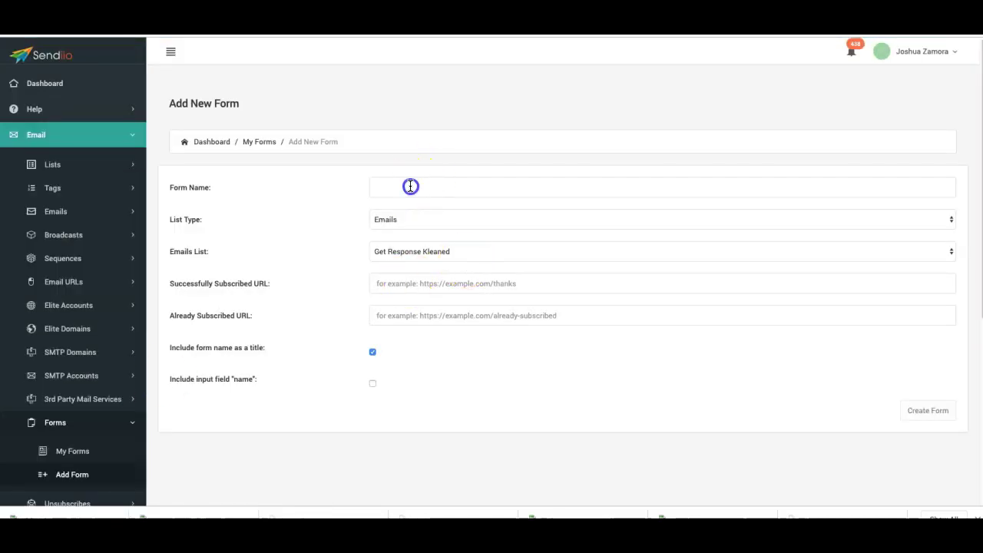
type("Testing Tags")
left_click(417, 283)
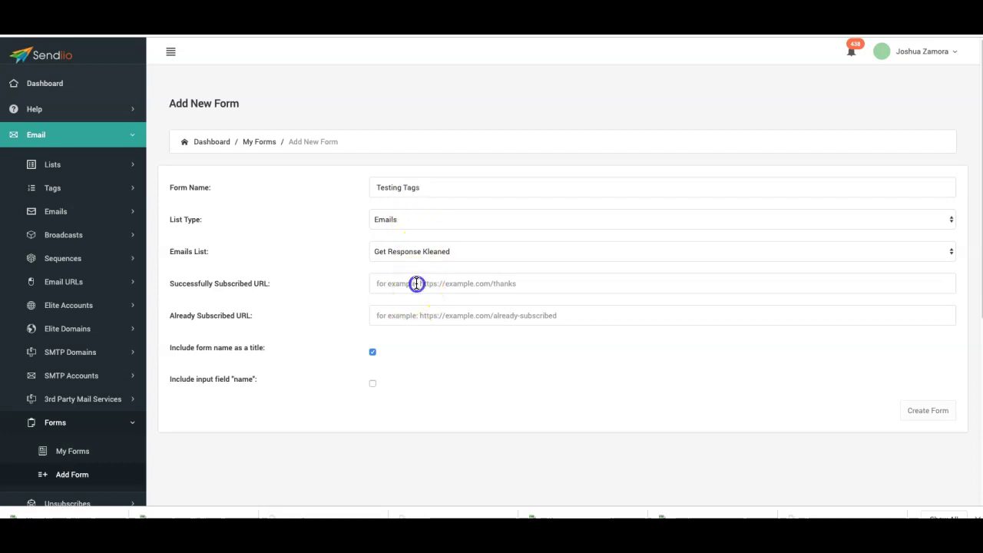
left_click(426, 309)
left_click(432, 322)
left_click(428, 338)
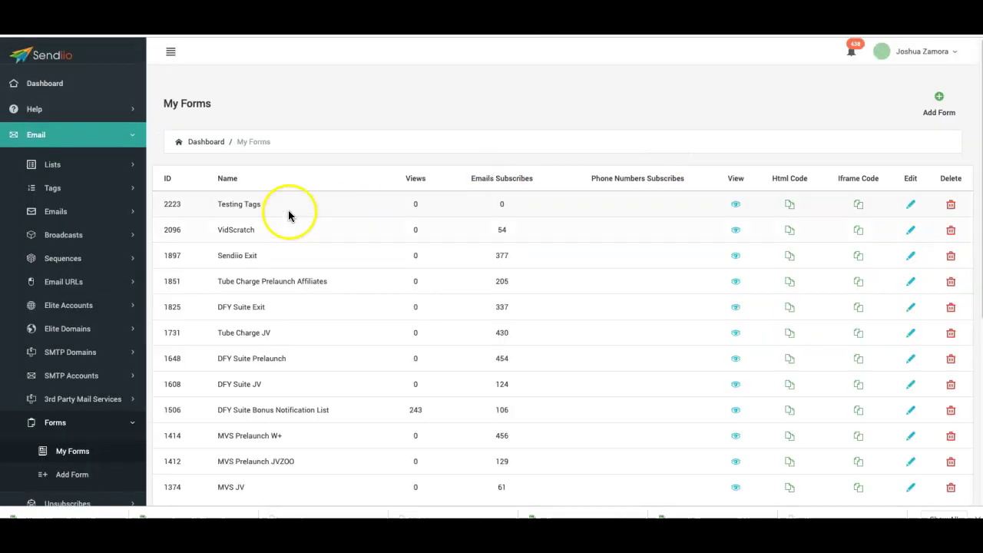
- Open the Testing Tags form for editing and enable its tags automation
left_click(910, 204)
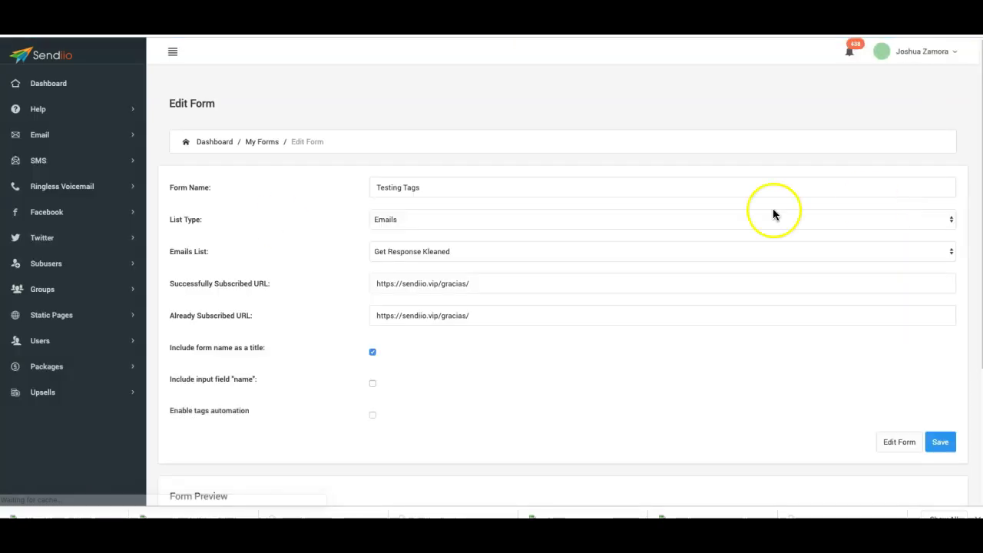
scroll(284, 219, "down", 2)
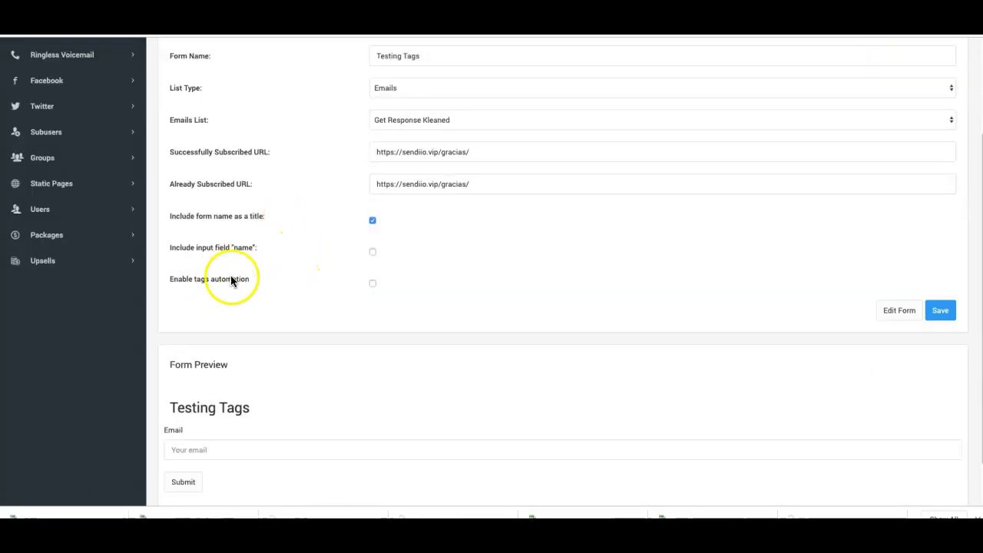
left_click(372, 283)
scroll(388, 278, "down", 1)
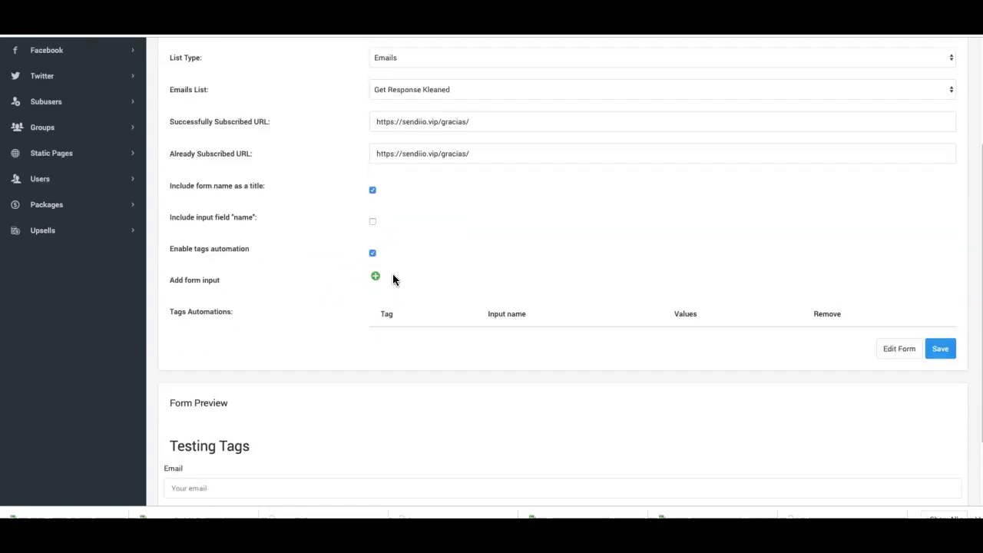
- Add a form input to the tags automations, assign Test Tag to it, and save the form
left_click(376, 274)
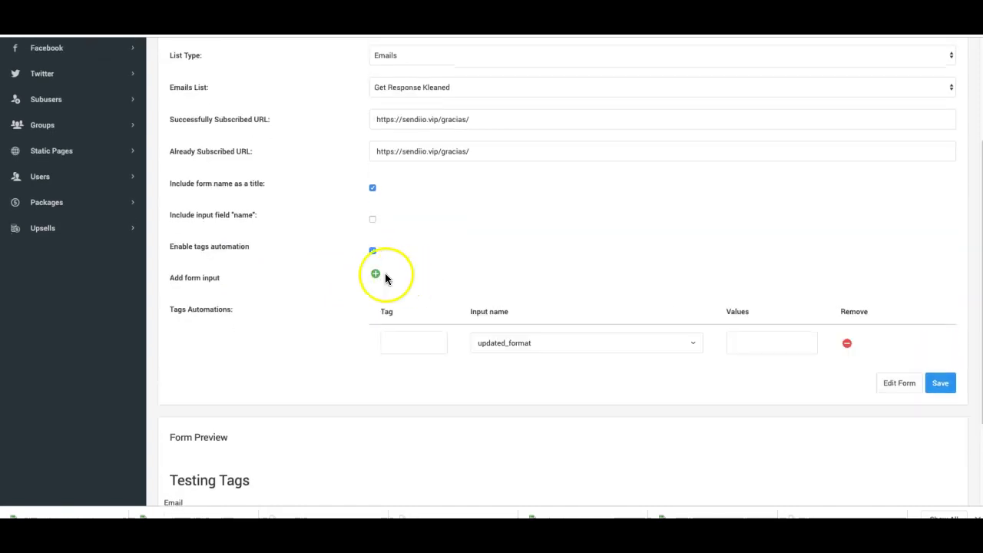
left_click(425, 334)
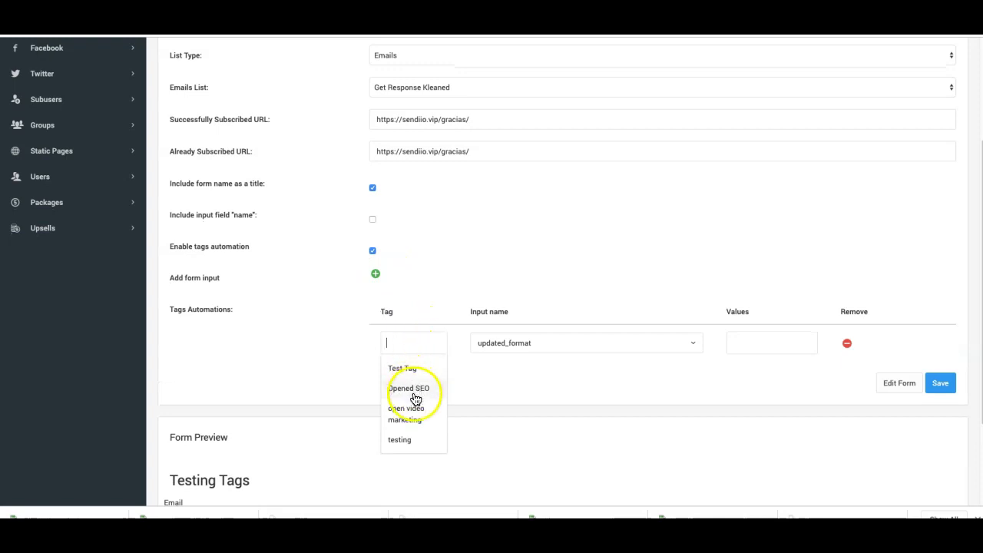
left_click(403, 368)
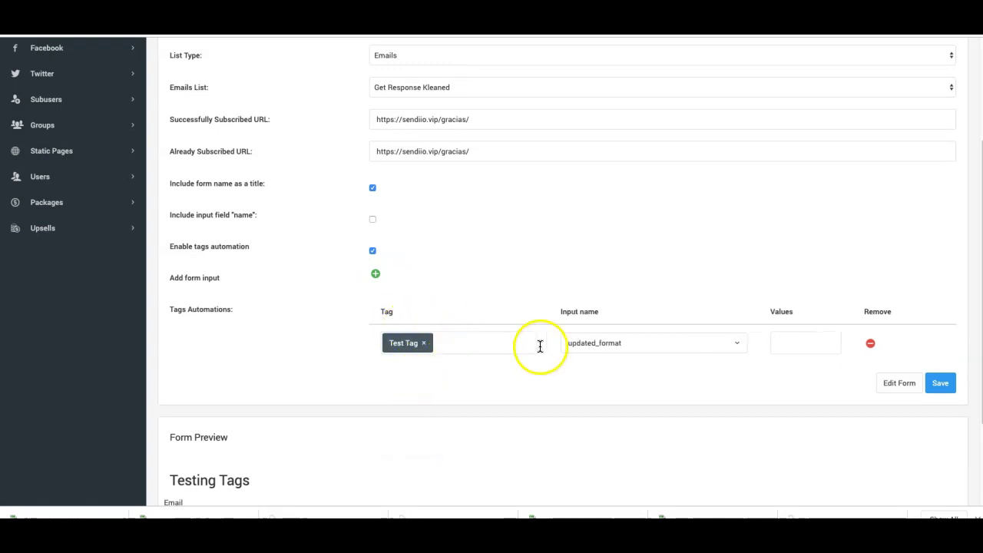
left_click(946, 386)
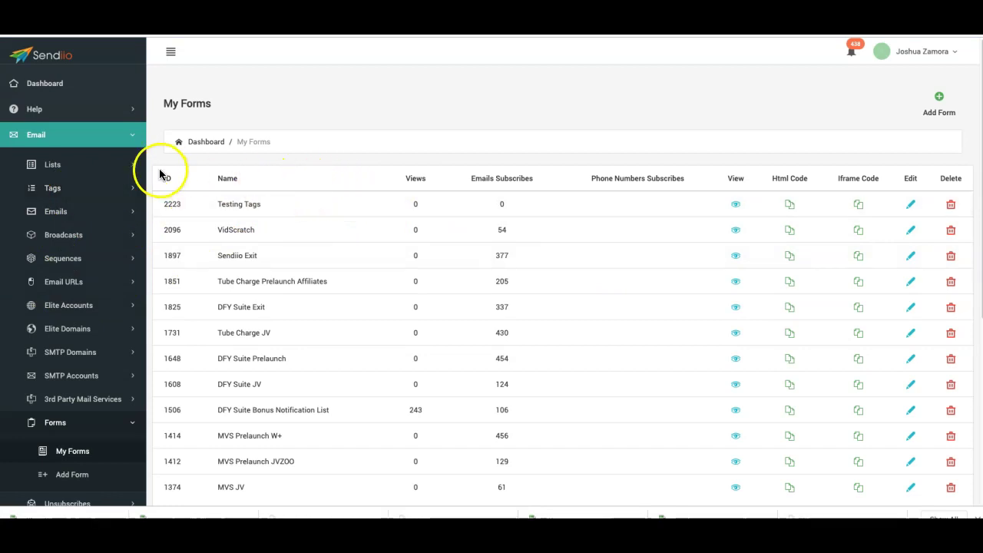
- Start a new email sequence sent to Tags with type New Tag Emails, and select Test Tag as its target
left_click(72, 258)
left_click(87, 315)
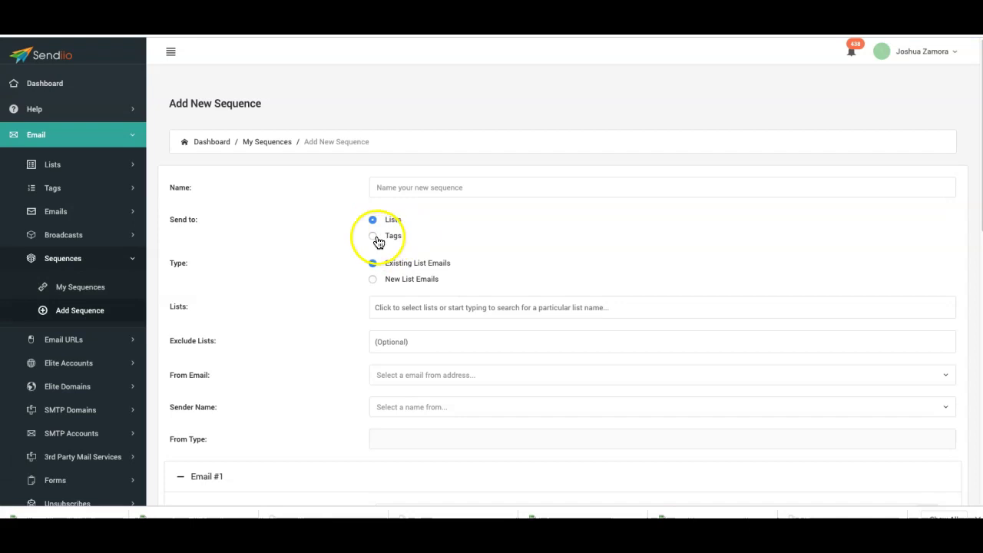
left_click(376, 238)
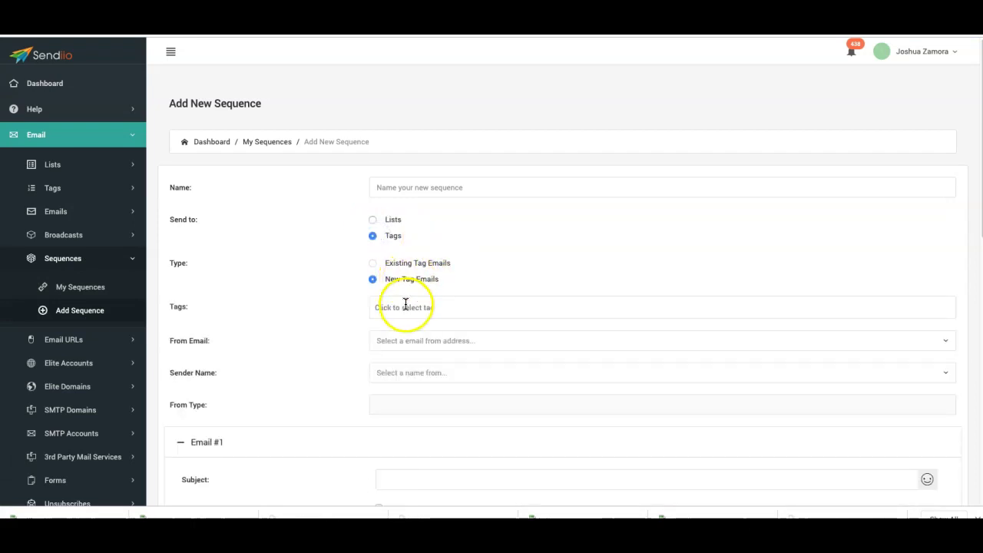
left_click(406, 306)
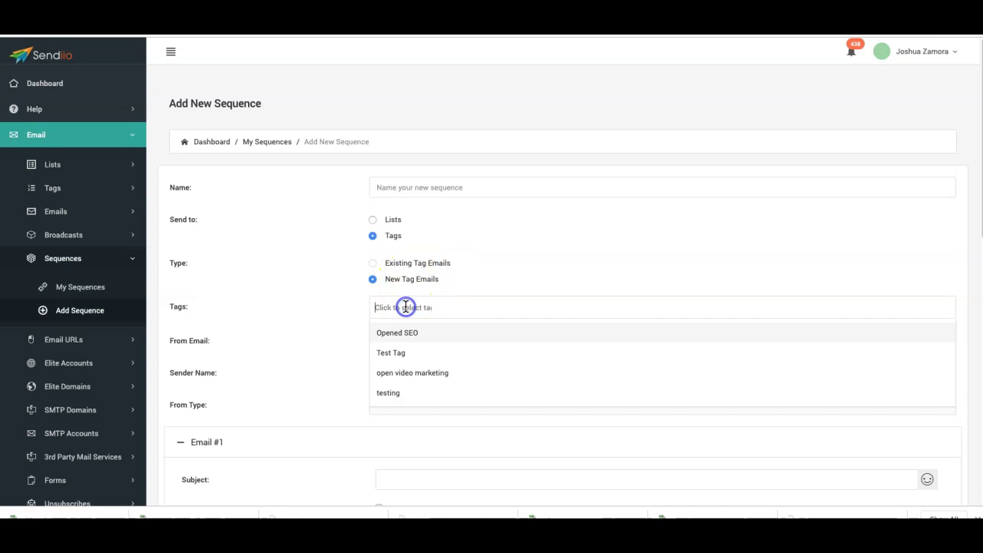
left_click(393, 353)
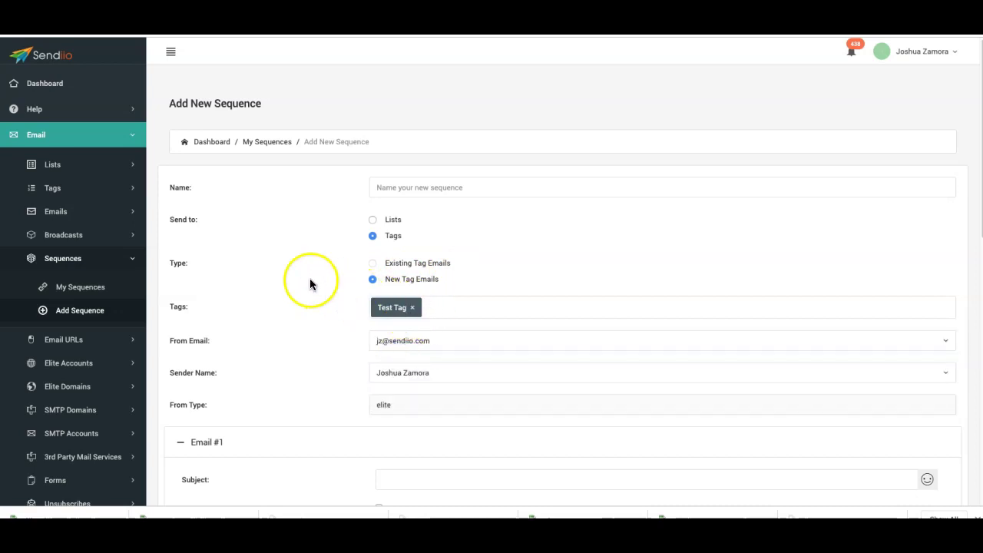